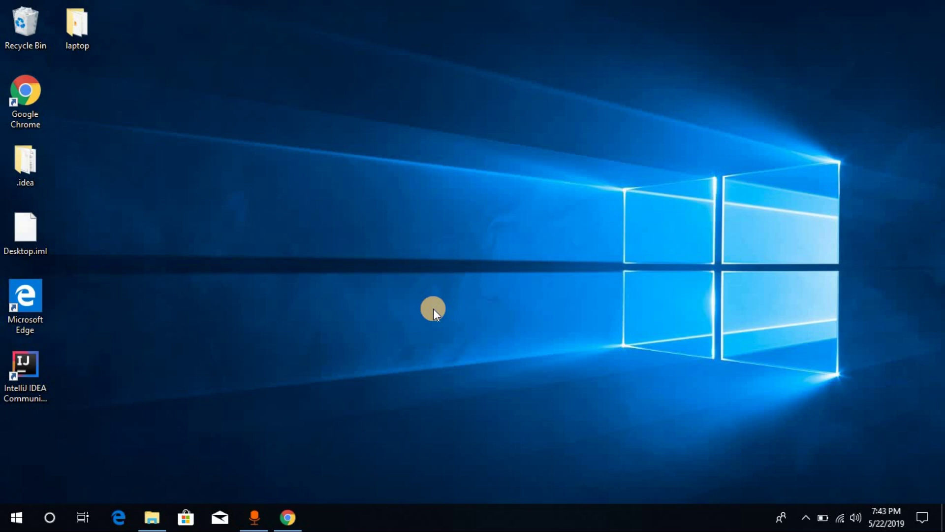
# Switch to Chrome and open the website jetbrains.com.
pyautogui.click(288, 515)
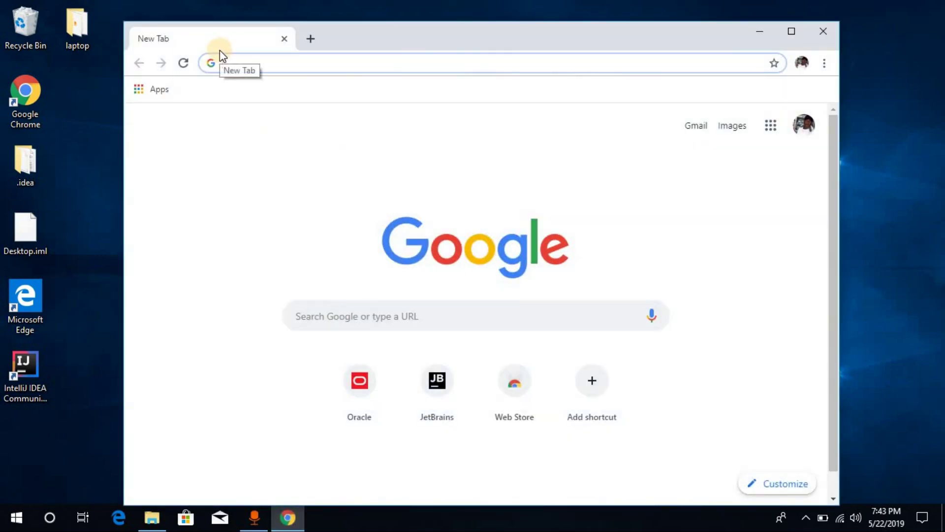
pyautogui.write('jet')
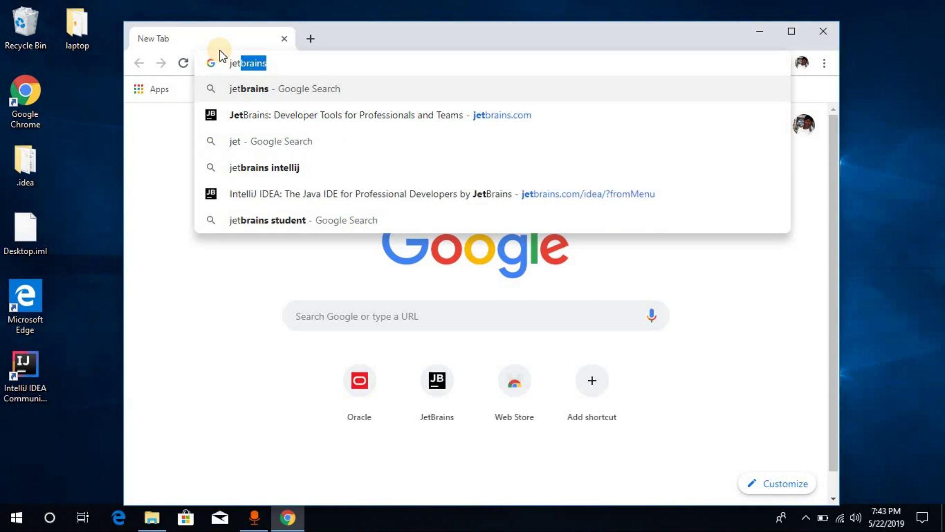
pyautogui.write('bre')
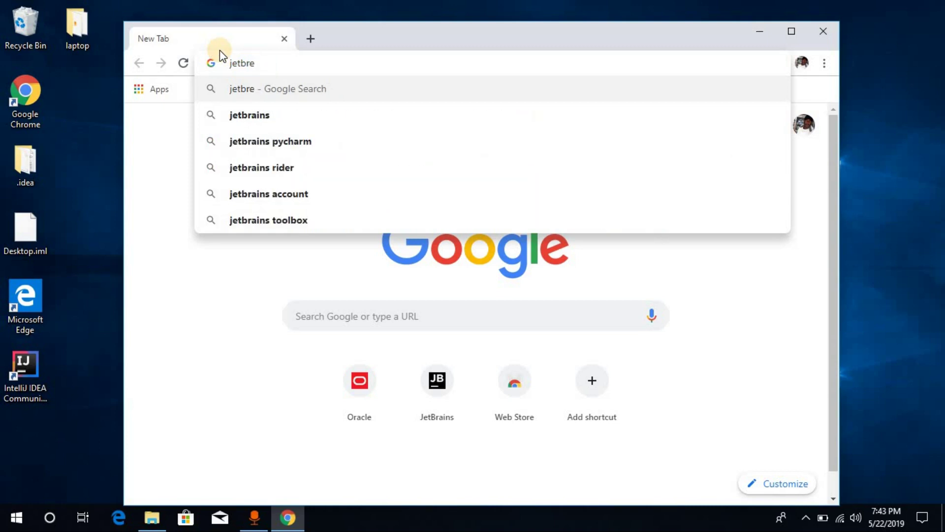
pyautogui.press('BackSpace')
pyautogui.write('ains.com')
pyautogui.press('Return')
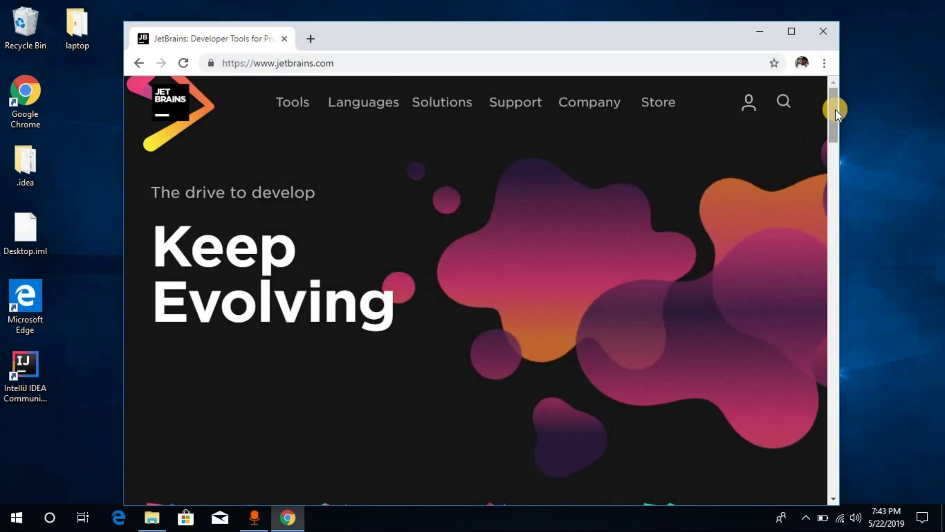
# Go to the IntelliJ IDEA product page from the site's tools list and open its download page.
pyautogui.click(308, 106)
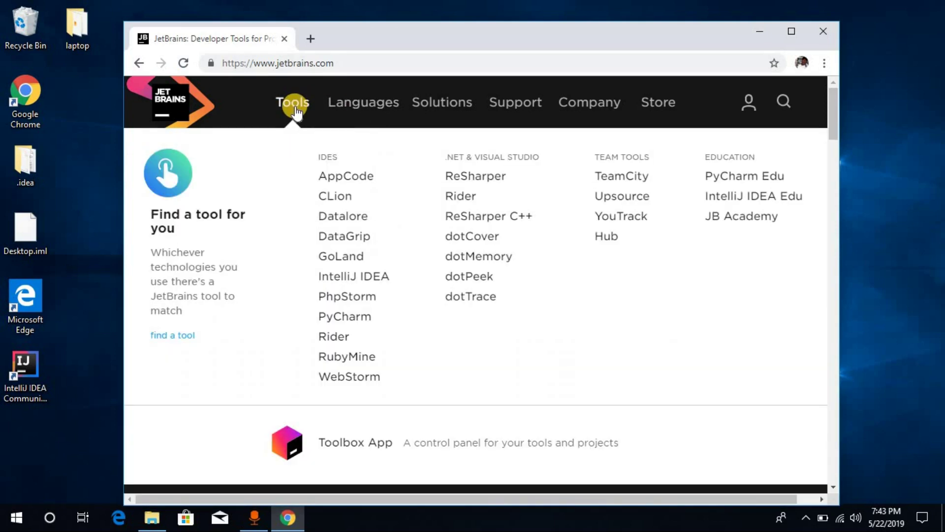
pyautogui.click(349, 280)
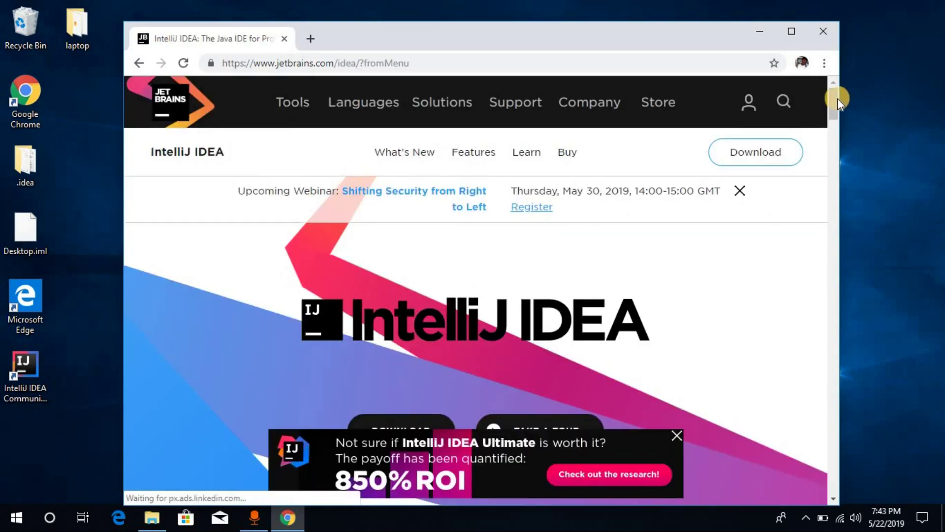
pyautogui.moveTo(836, 99); pyautogui.dragTo(835, 116)
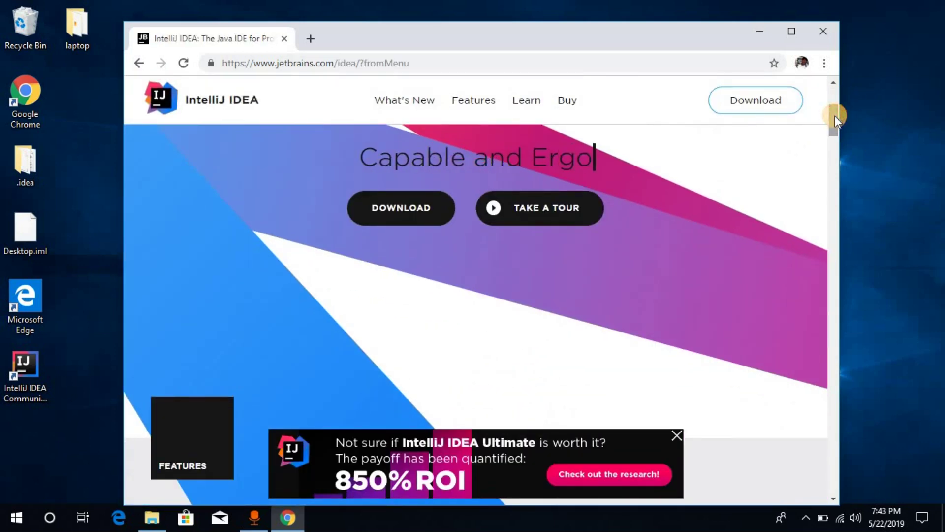
pyautogui.click(394, 219)
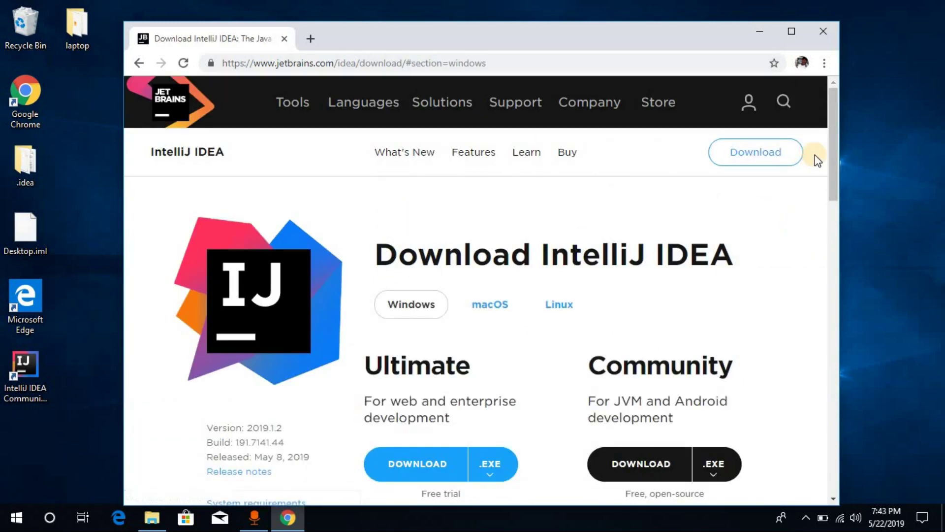
# Download the Windows .exe installer of the Community edition.
pyautogui.moveTo(837, 132); pyautogui.dragTo(839, 165)
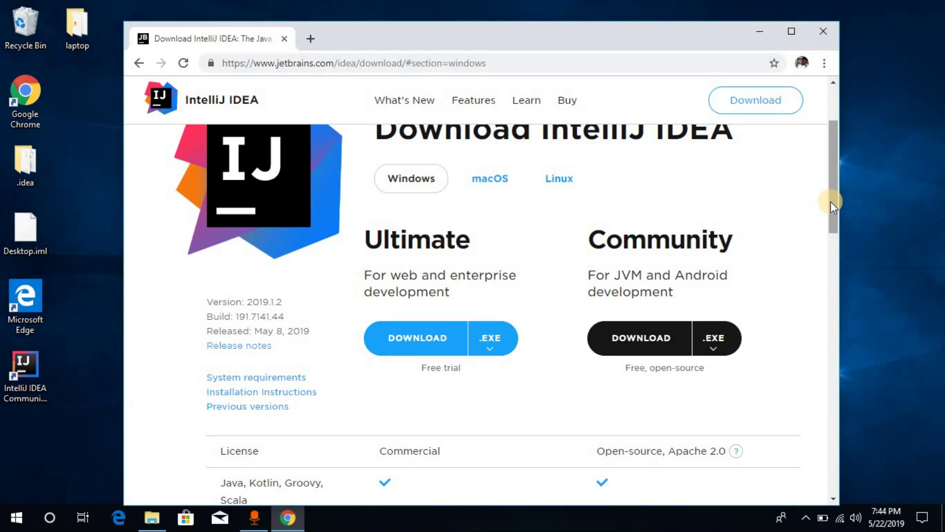
pyautogui.click(638, 345)
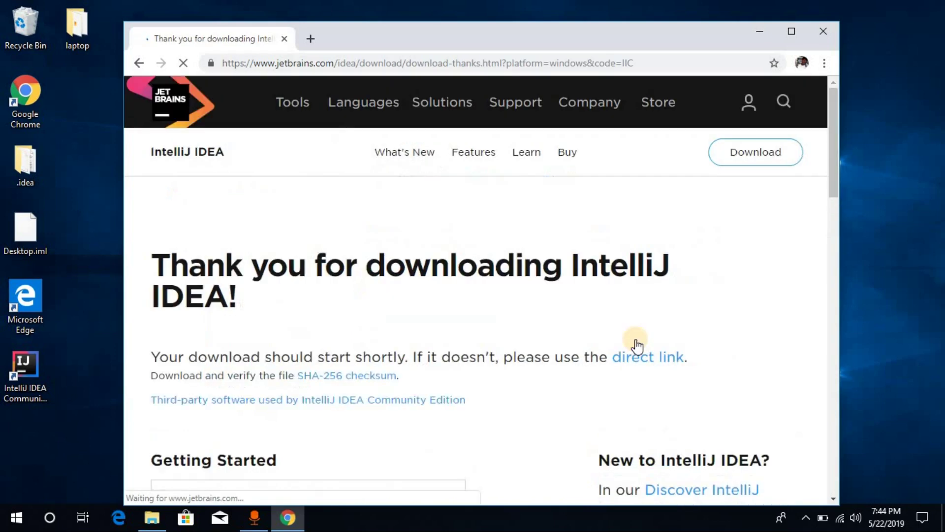
pyautogui.moveTo(306, 119)
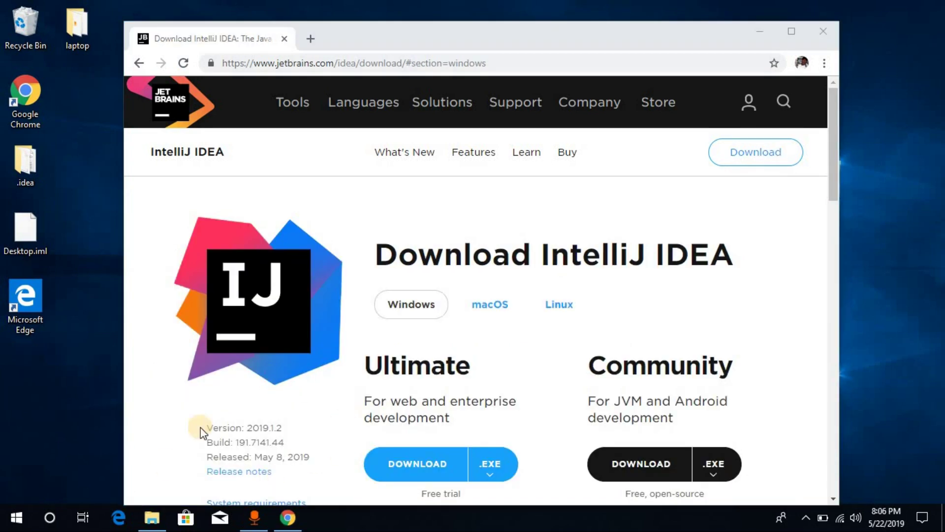
# Switch to File Explorer, run the ideaIC-2018.3.4 installer from the Downloads folder, and accept the default destination folder.
pyautogui.click(153, 518)
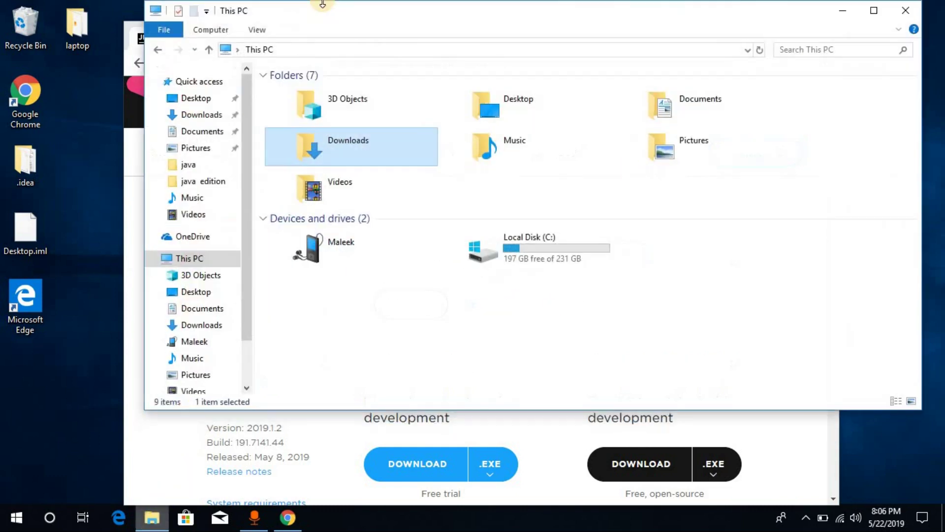
pyautogui.click(200, 118)
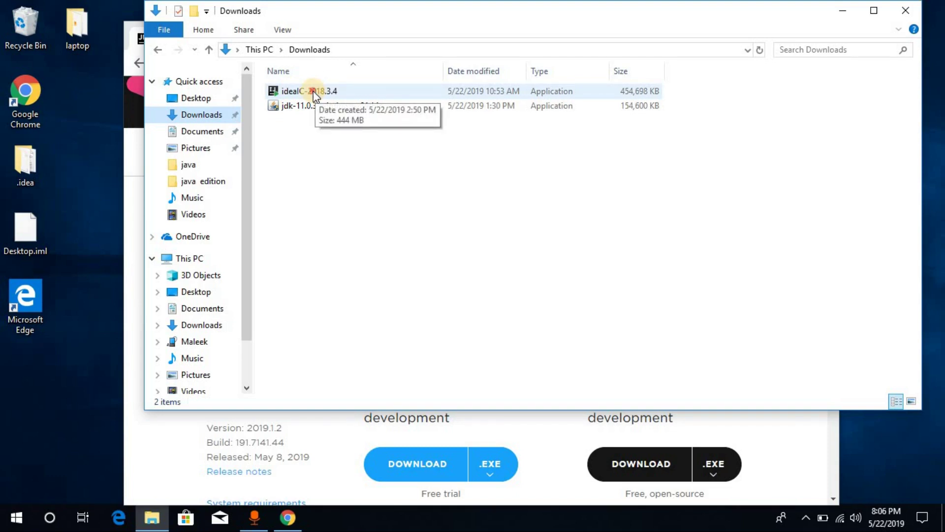
pyautogui.doubleClick(313, 90)
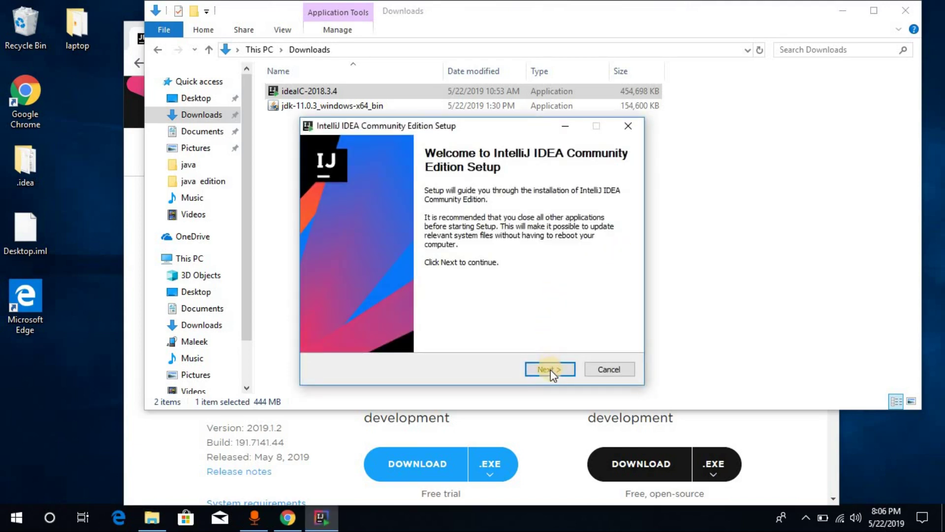
pyautogui.click(550, 369)
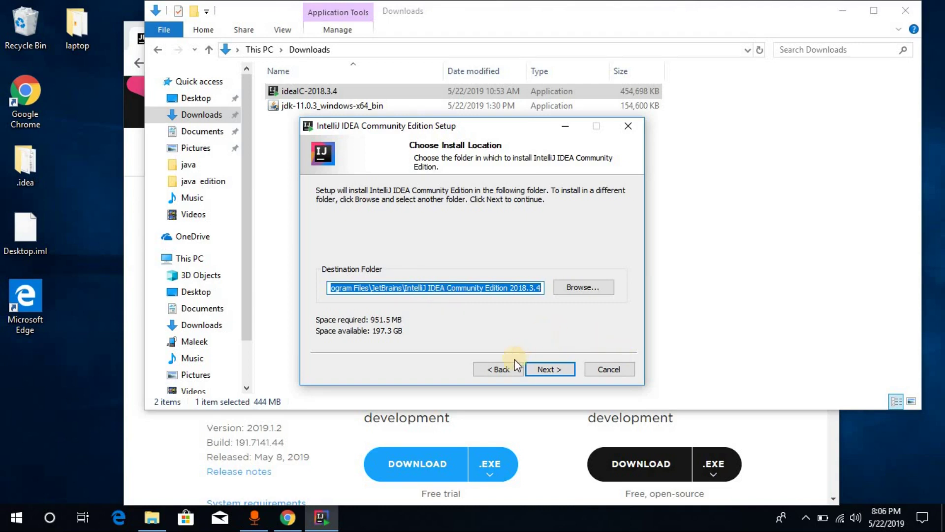
pyautogui.click(553, 371)
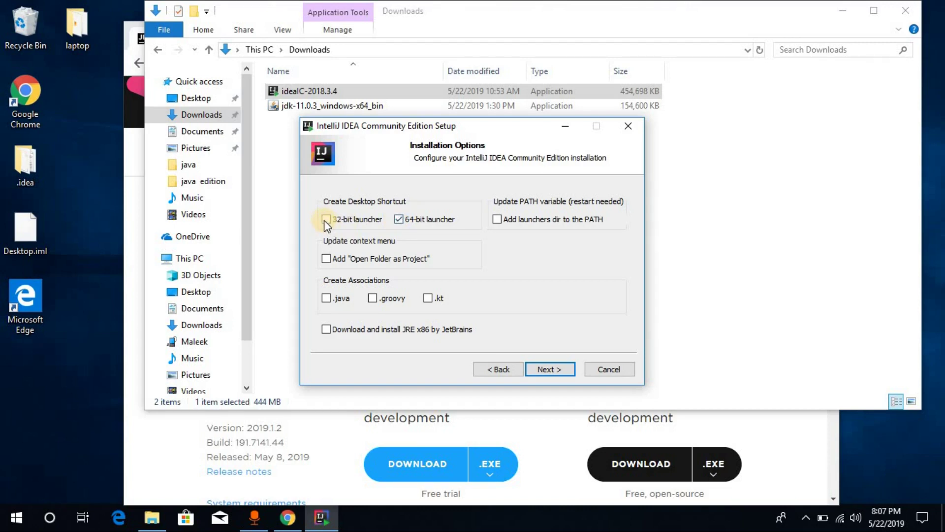
# Configure the installation options for the 64-bit launcher desktop shortcut and the .java, .groovy and .kt file associations.
pyautogui.click(324, 220)
pyautogui.click(398, 220)
pyautogui.click(327, 220)
pyautogui.click(326, 330)
pyautogui.click(399, 220)
pyautogui.click(332, 297)
pyautogui.click(326, 298)
pyautogui.click(373, 298)
pyautogui.click(427, 299)
pyautogui.click(544, 369)
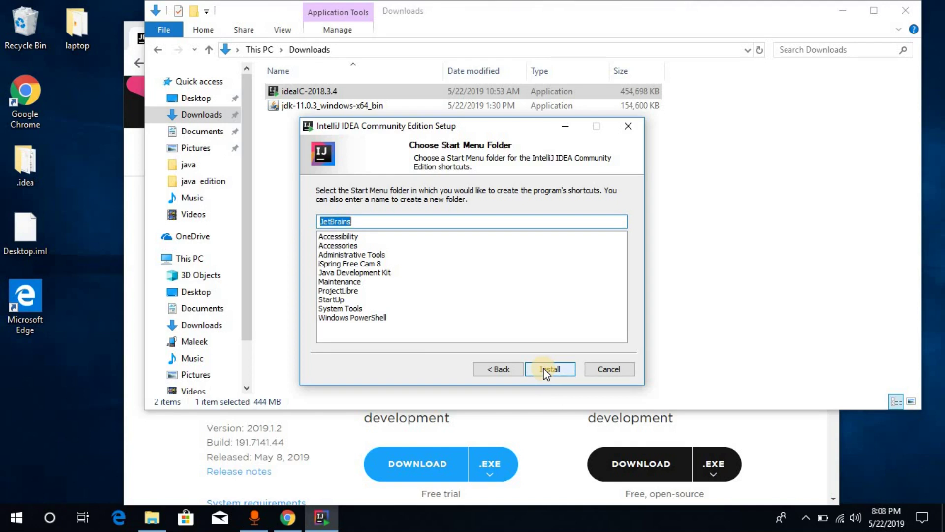
# Complete the installation with JetBrains as the Start Menu folder and launch IntelliJ IDEA Community Edition.
pyautogui.click(547, 371)
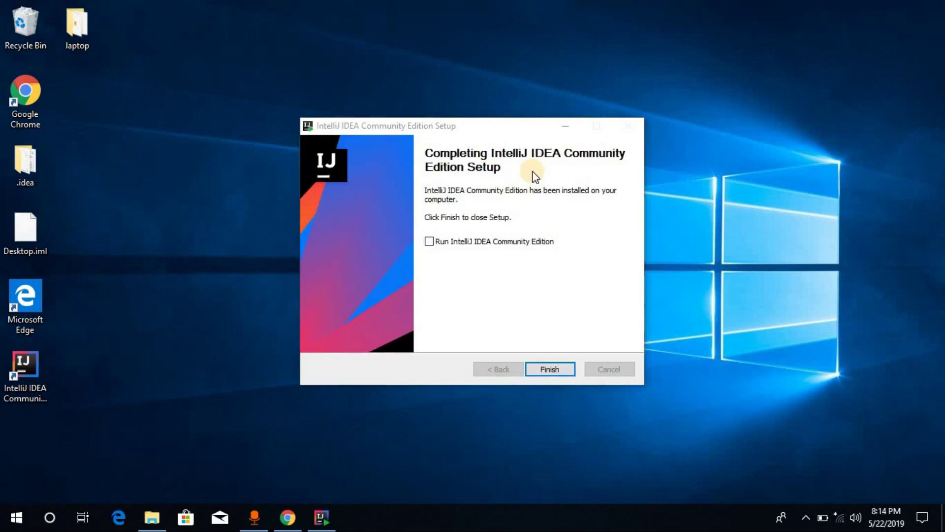
pyautogui.click(546, 371)
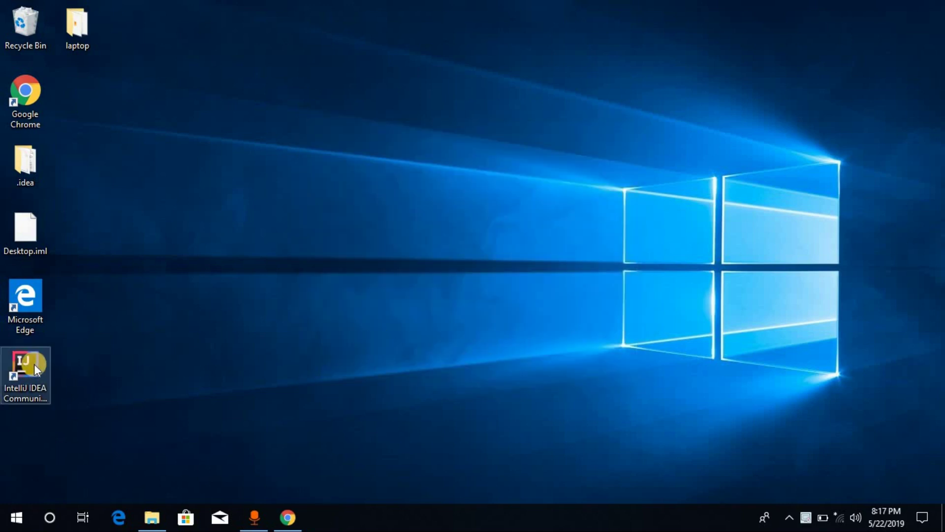
pyautogui.doubleClick(33, 365)
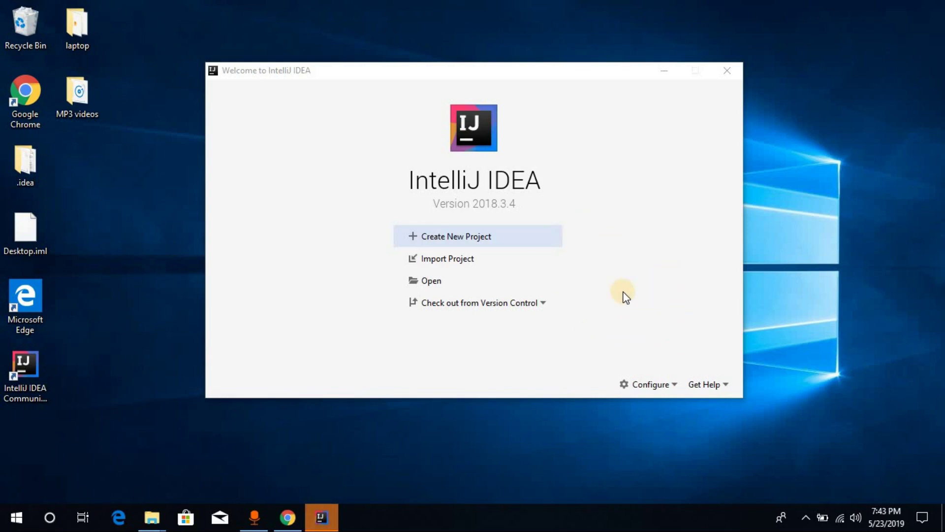
# Set the default project SDK to 11 (java version "11.0.3") in the Project Structure for new projects.
pyautogui.click(666, 384)
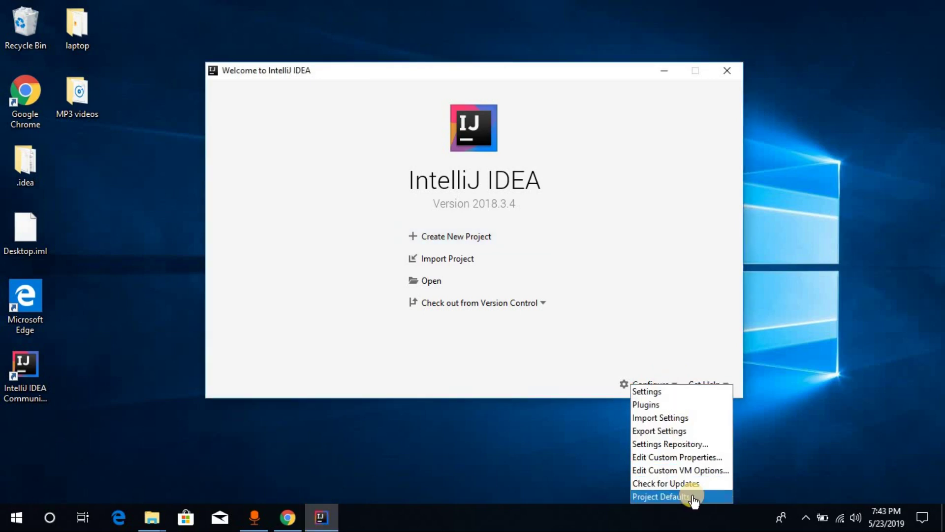
pyautogui.moveTo(669, 498)
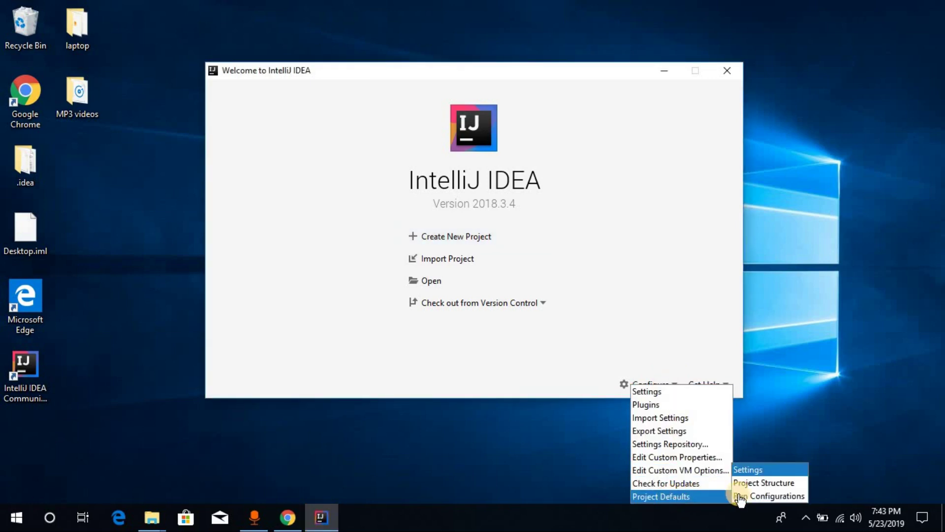
pyautogui.click(764, 484)
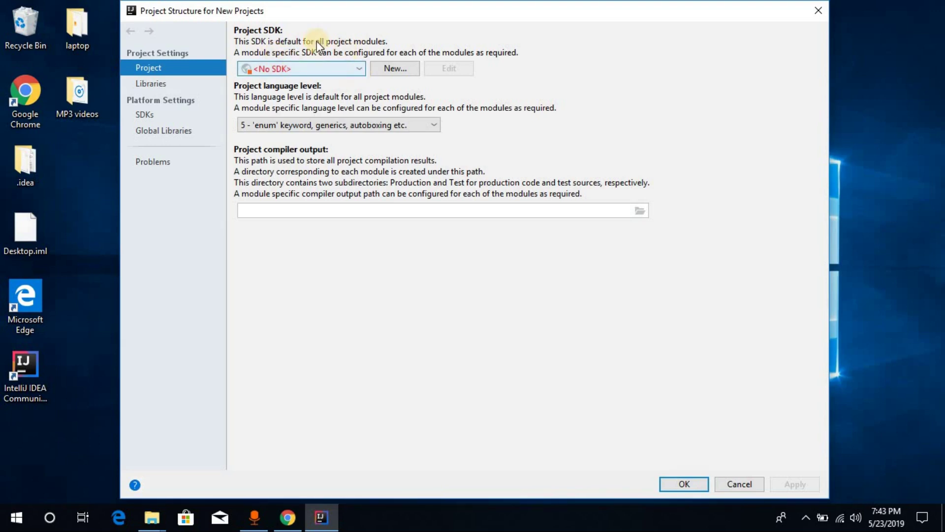
pyautogui.click(360, 69)
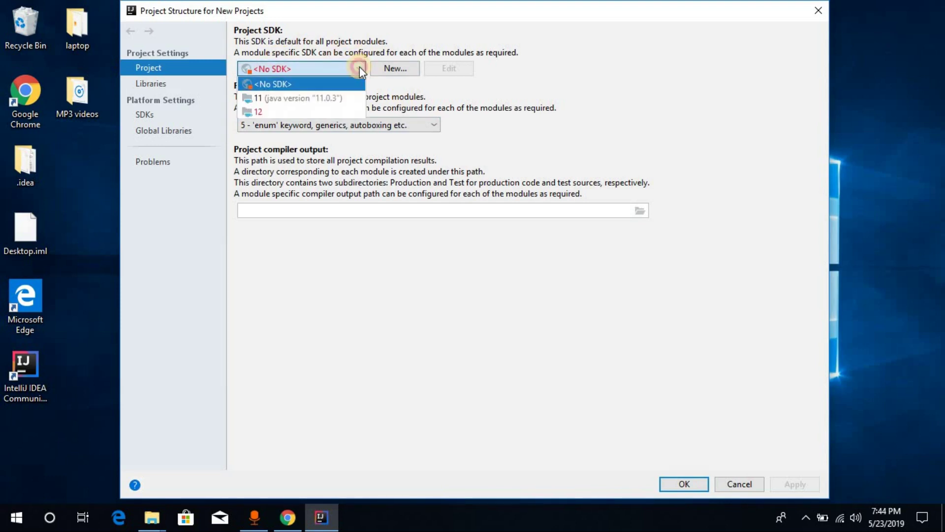
pyautogui.click(278, 99)
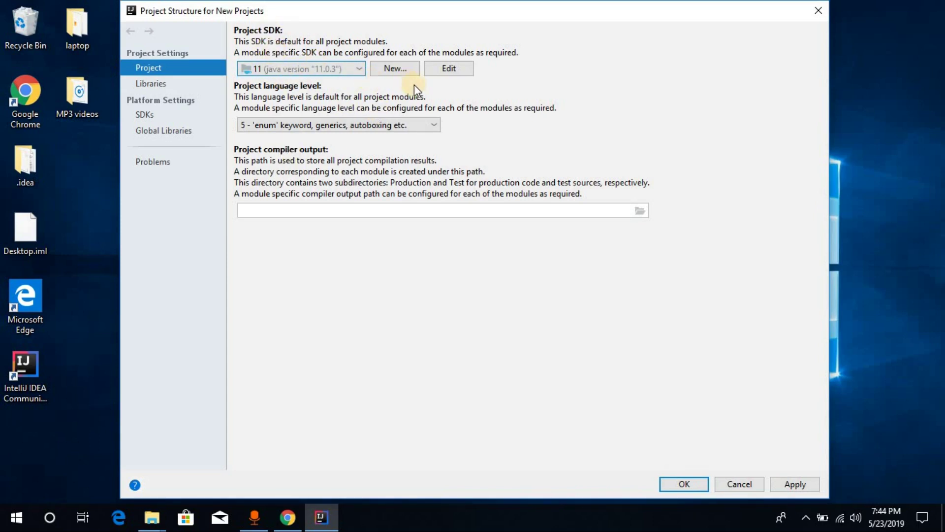
# Set the default project language level to 11 - Local variable syntax for lambda parameters and save the settings.
pyautogui.click(433, 125)
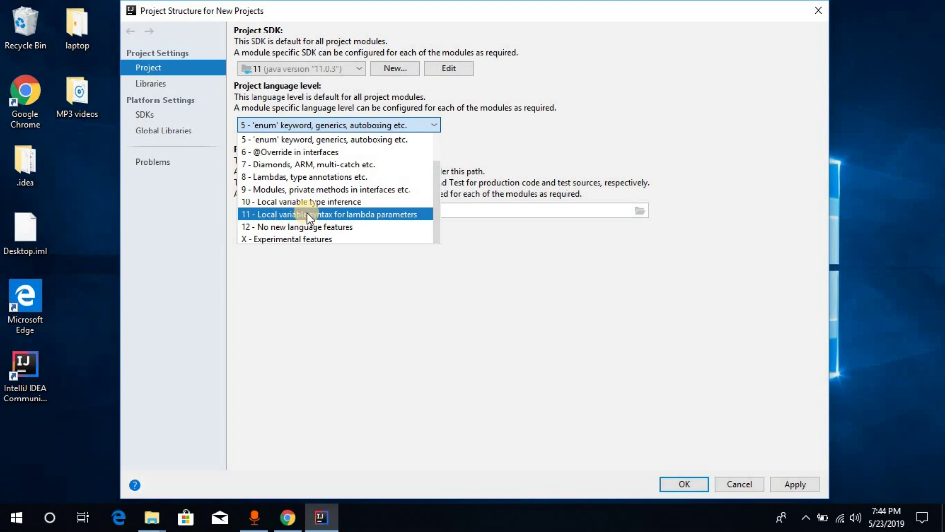
pyautogui.click(363, 217)
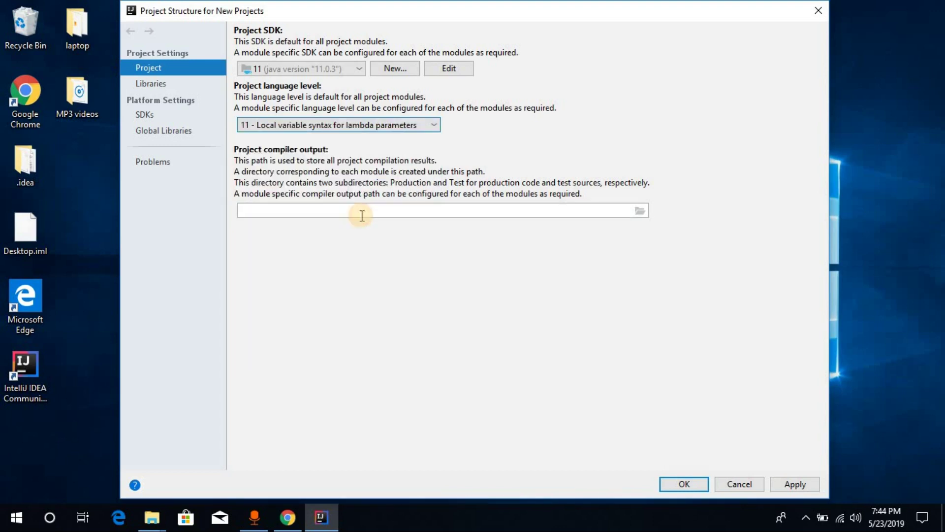
pyautogui.click(787, 485)
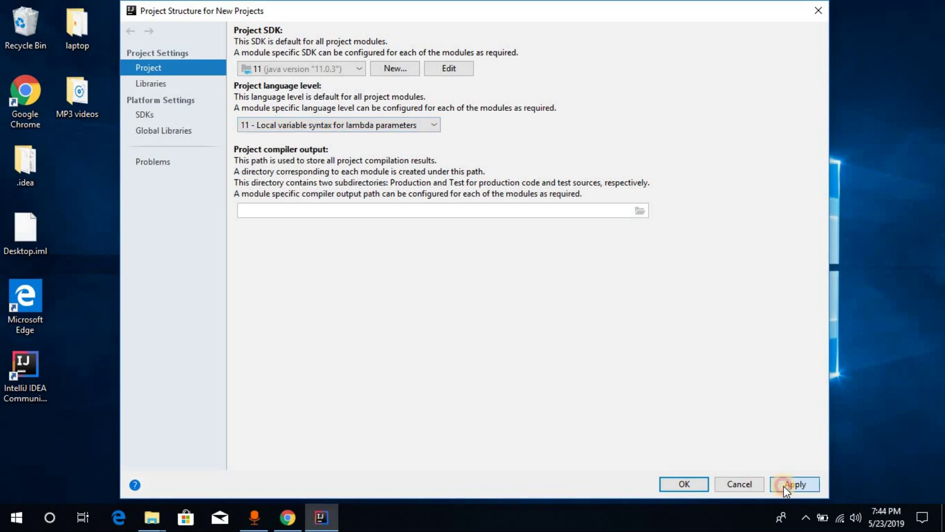
pyautogui.click(703, 486)
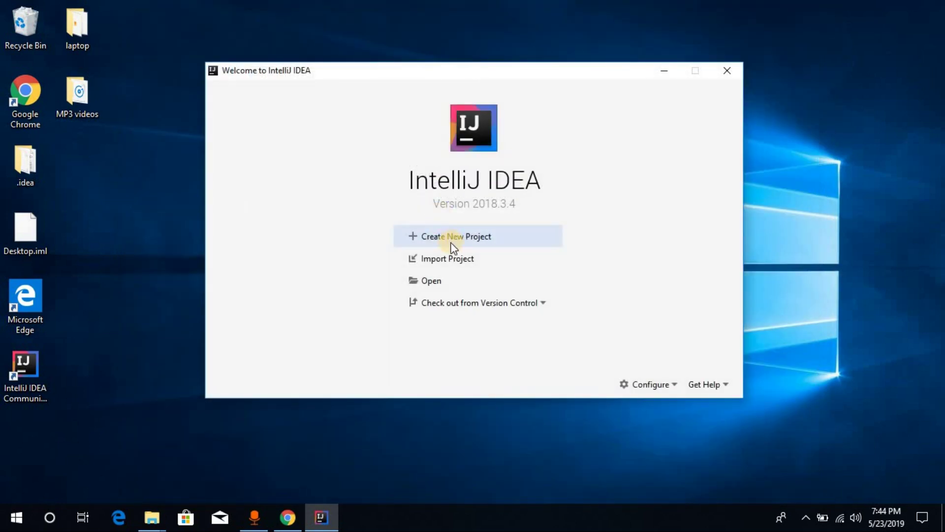
# Start a new Java project using SDK 11, with no additional libraries or project template.
pyautogui.click(446, 241)
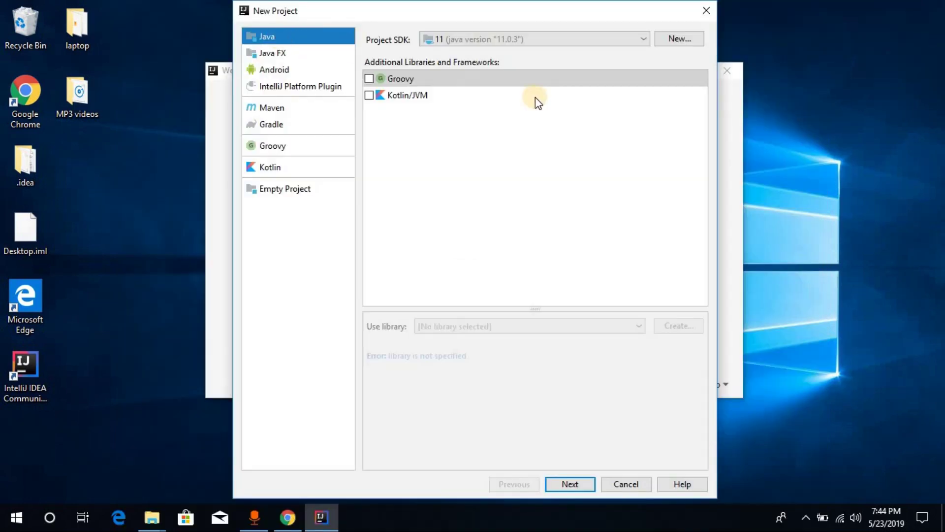
pyautogui.click(568, 486)
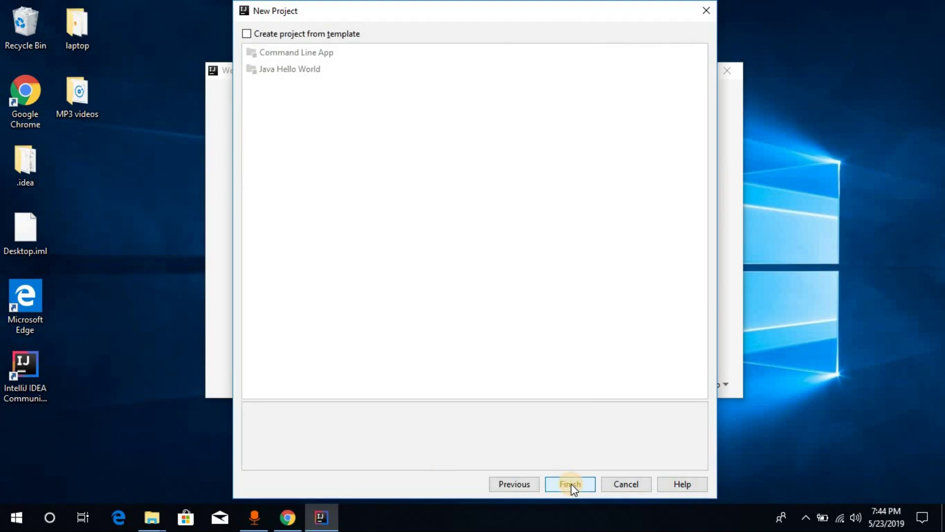
pyautogui.click(571, 483)
# Name the new project Wisdom and create it in the default IdeaProjects location.
pyautogui.press('BackSpace')
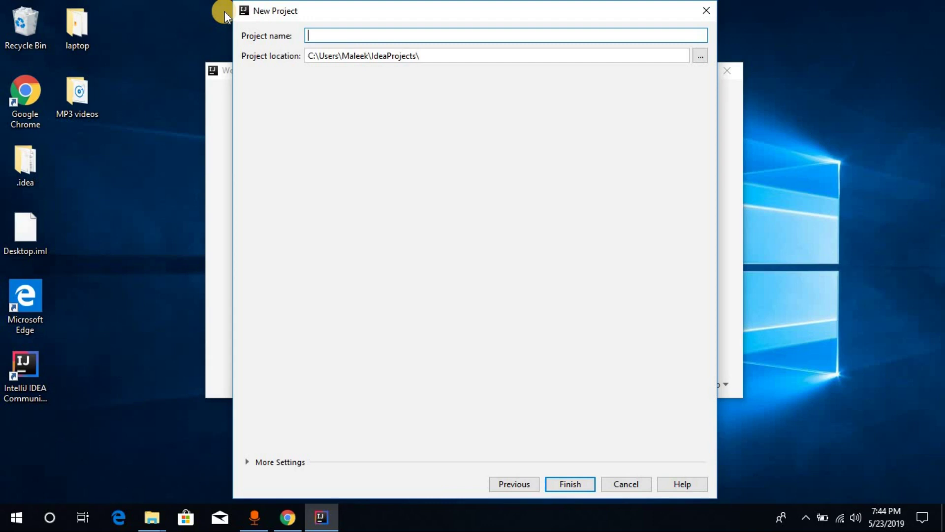
pyautogui.click(225, 11)
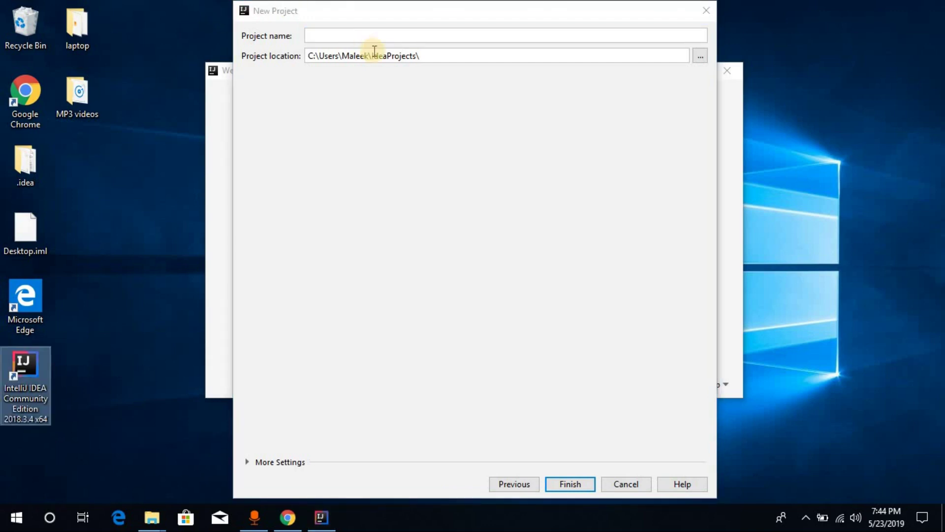
pyautogui.click(333, 39)
pyautogui.write('W')
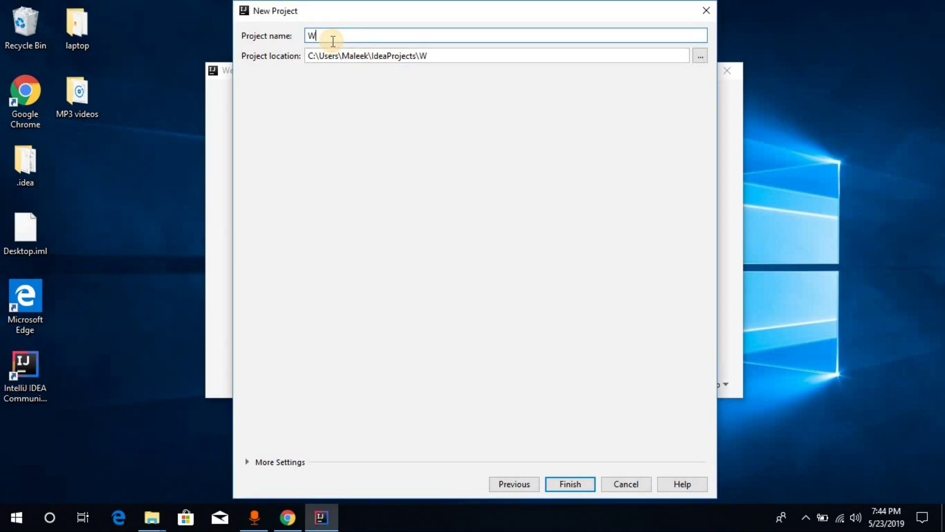
pyautogui.write('isdom')
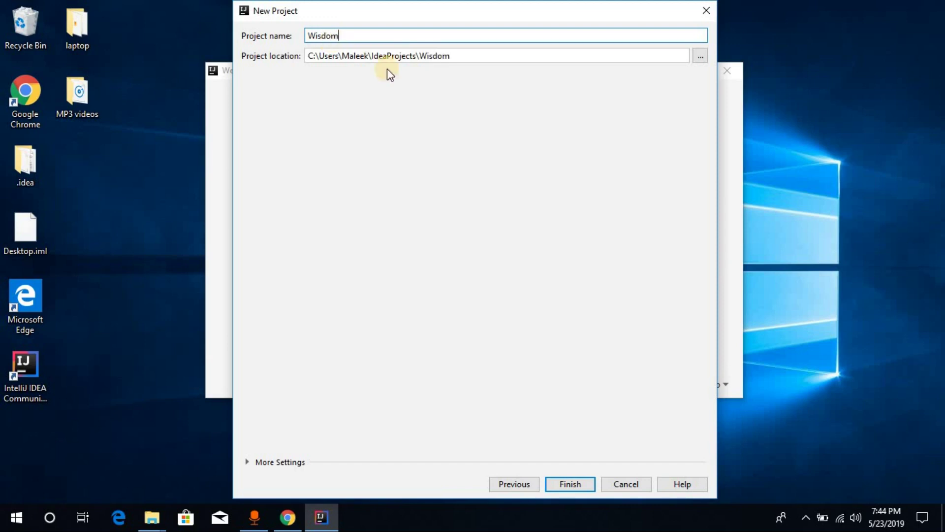
pyautogui.click(571, 484)
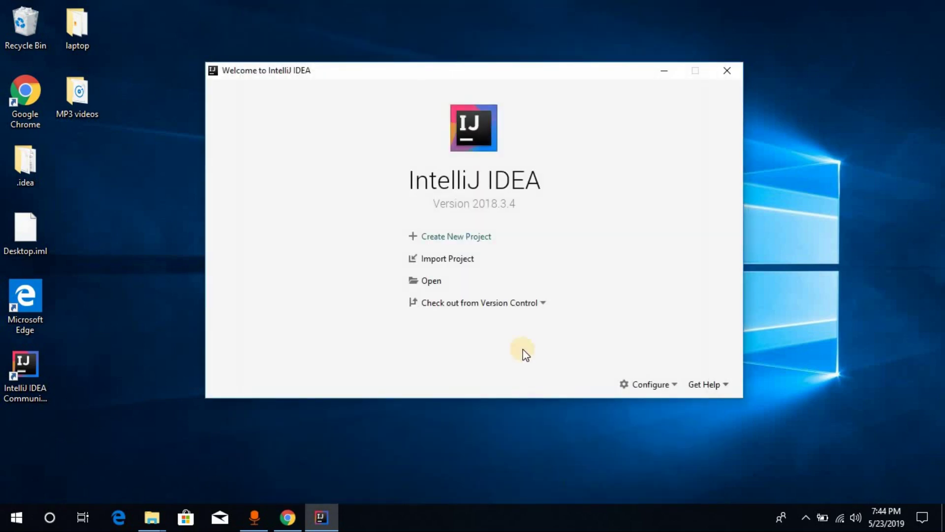